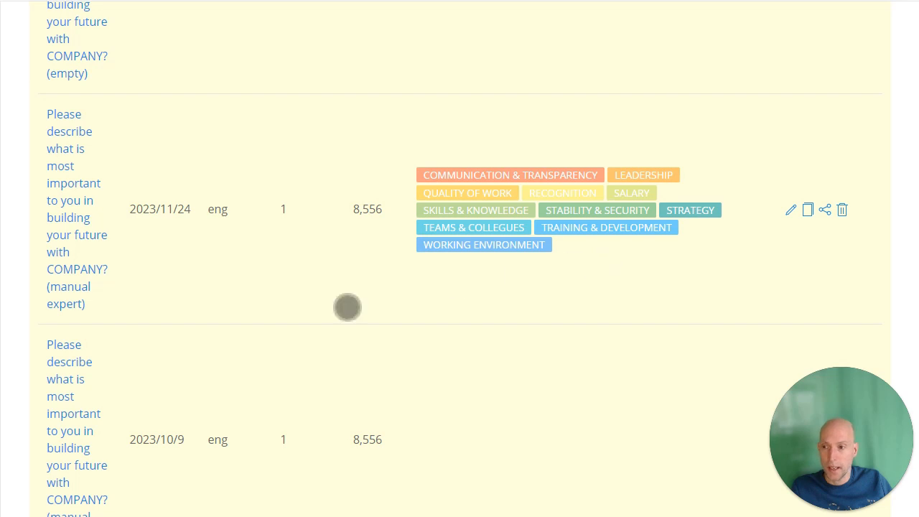
# Open the manual expert version of the survey question project and switch to its visualization.
pyautogui.click(101, 280)
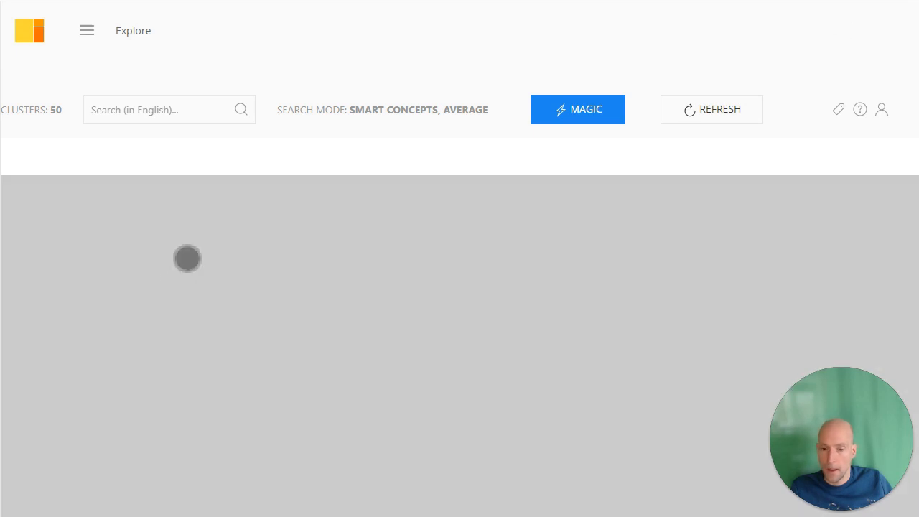
pyautogui.click(94, 38)
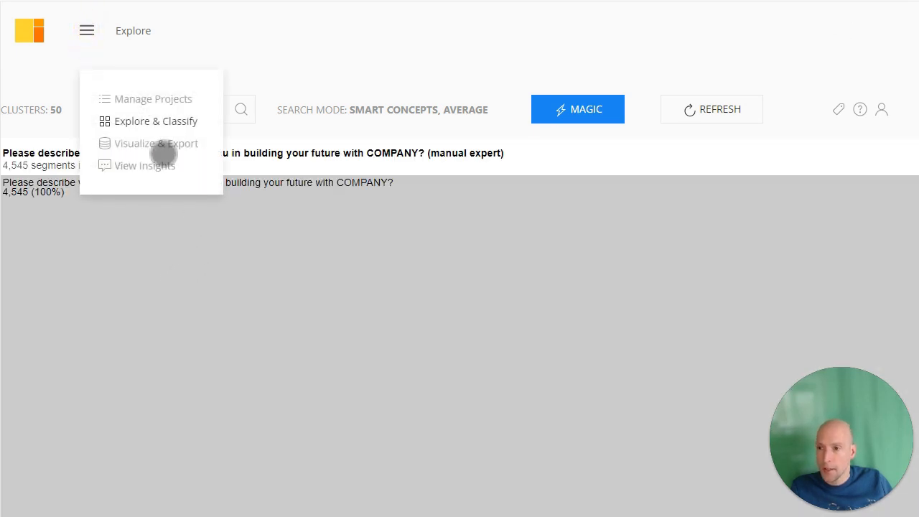
pyautogui.click(183, 153)
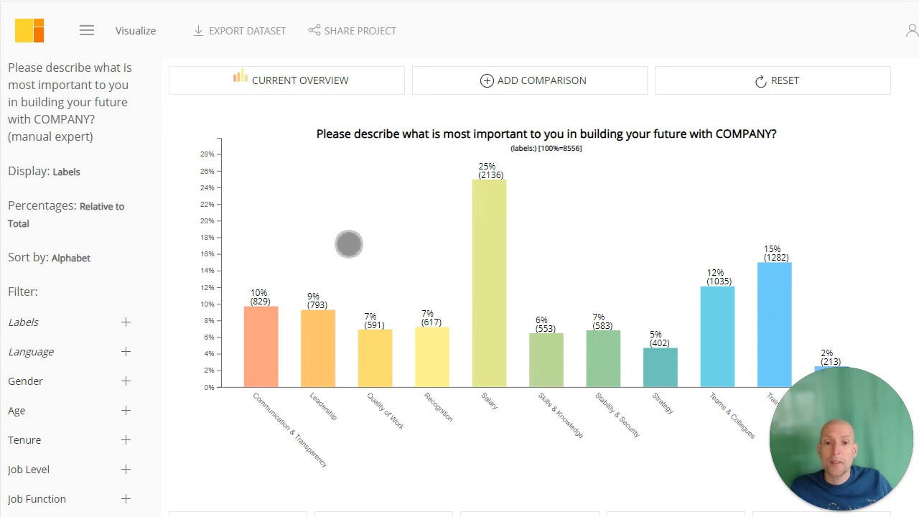
# Review the label chart and the relevant examples for the Communication & Transparency label.
pyautogui.scroll(-2, 390, 272)
pyautogui.scroll(2, 107, 220)
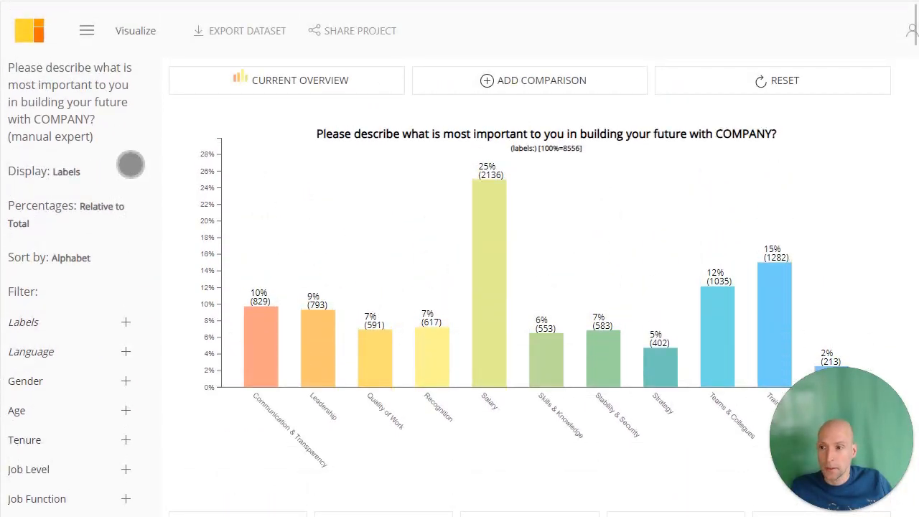
pyautogui.scroll(-3, 216, 362)
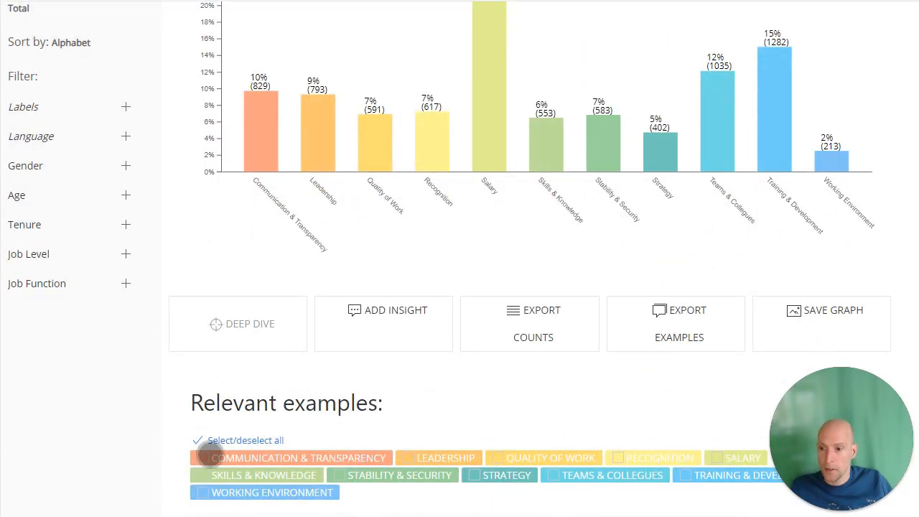
pyautogui.click(203, 457)
pyautogui.scroll(-6, 330, 319)
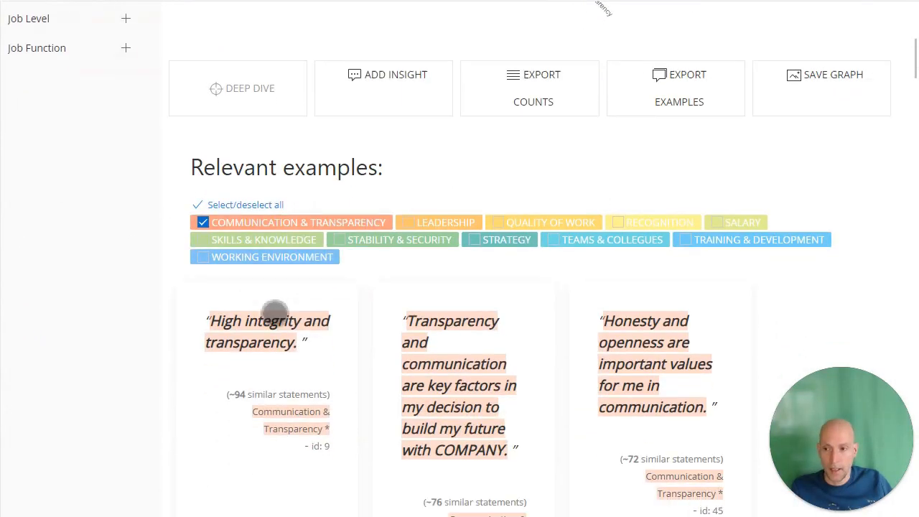
pyautogui.scroll(-2, 205, 205)
pyautogui.scroll(2, 201, 236)
pyautogui.click(203, 241)
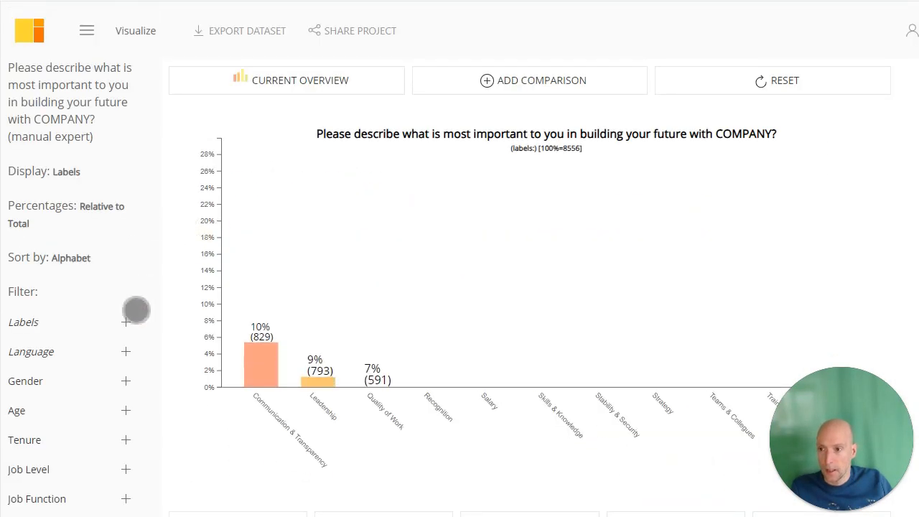
# Filter the chart by Gender Female, and add a comparison series filtered to Male.
pyautogui.click(125, 381)
pyautogui.click(25, 428)
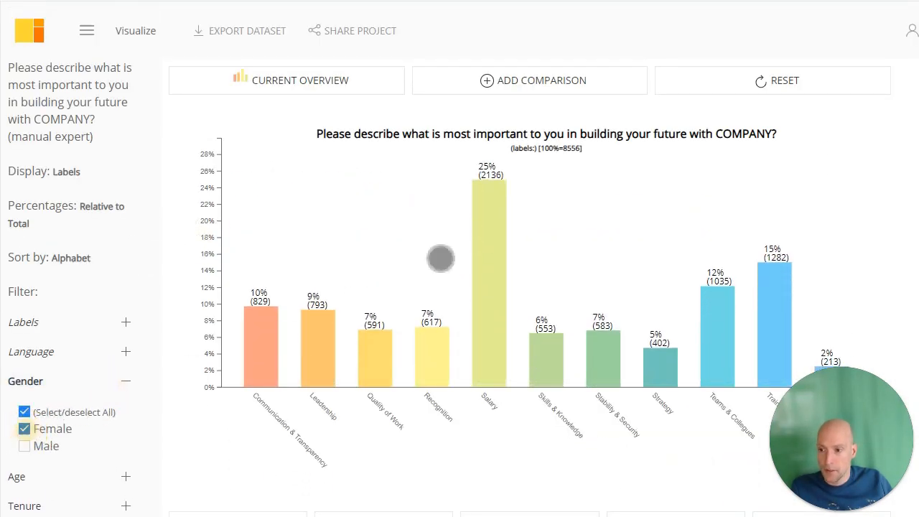
pyautogui.click(518, 84)
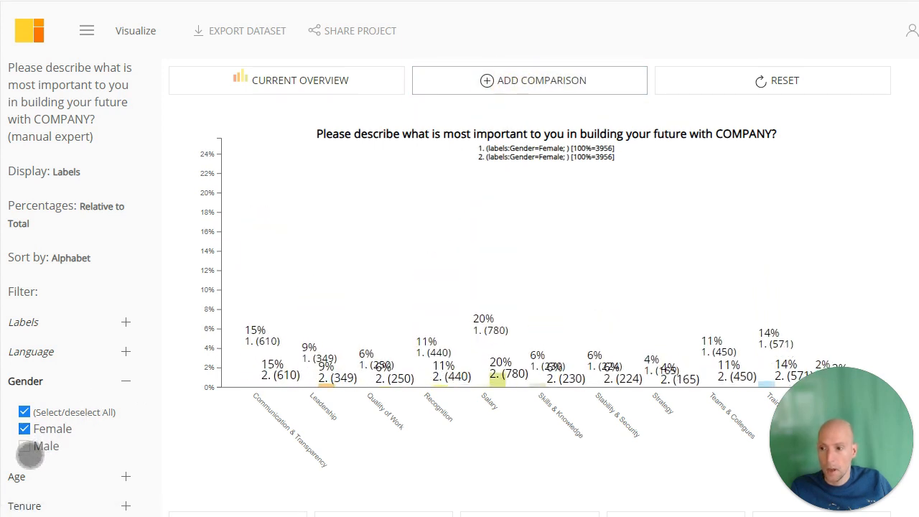
pyautogui.click(24, 446)
pyautogui.click(24, 428)
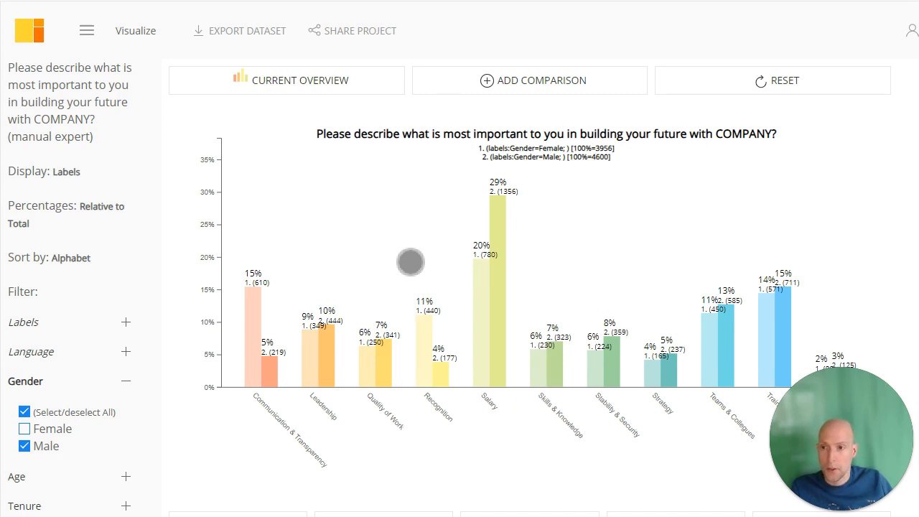
# Save an insight on the chart titled "Comparison male and female employees" with the description "there's a main difference in salary".
pyautogui.scroll(-3, 405, 240)
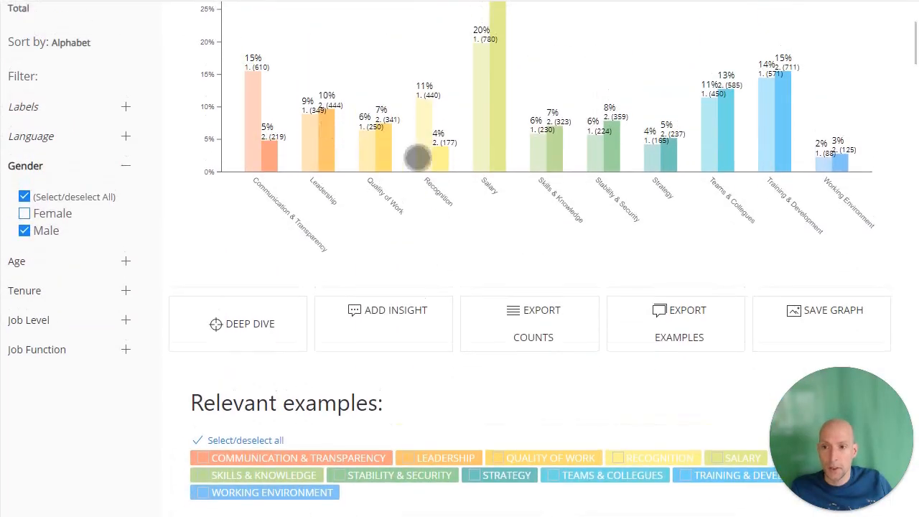
pyautogui.scroll(2, 318, 216)
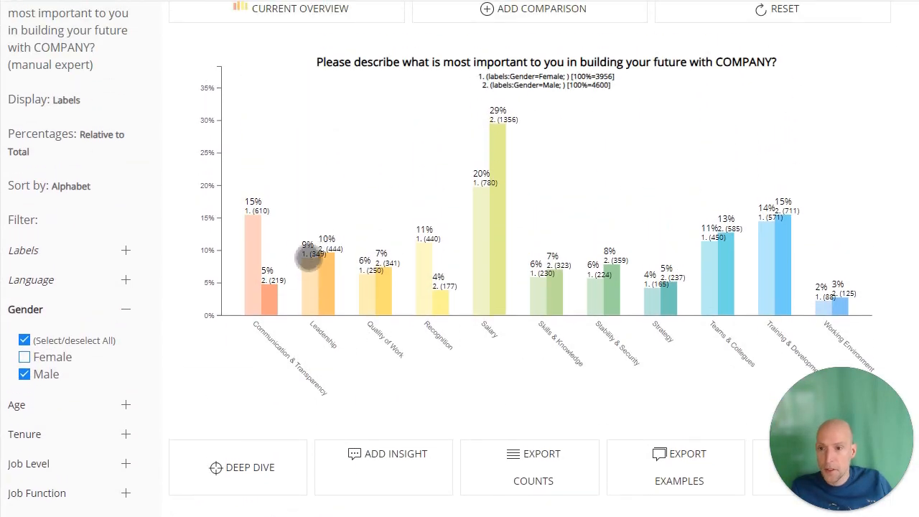
pyautogui.scroll(-2, 381, 335)
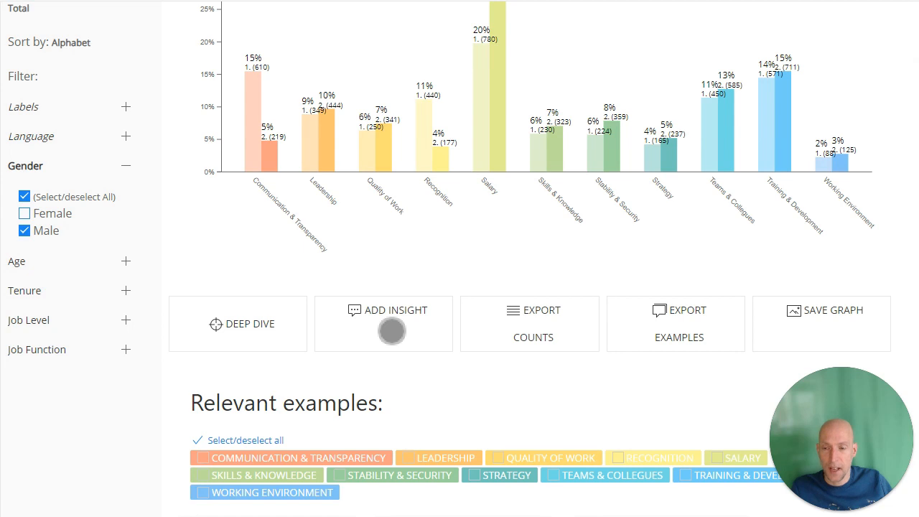
pyautogui.scroll(3, 392, 331)
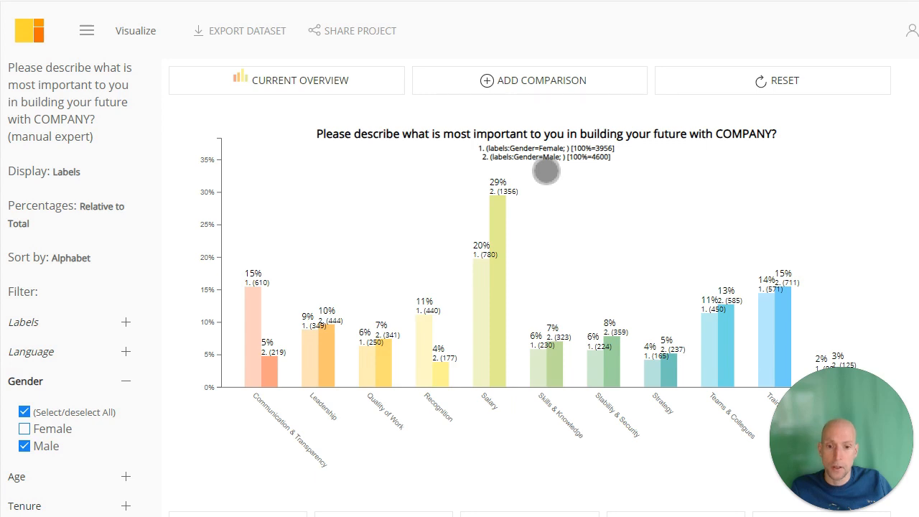
pyautogui.scroll(-3, 545, 287)
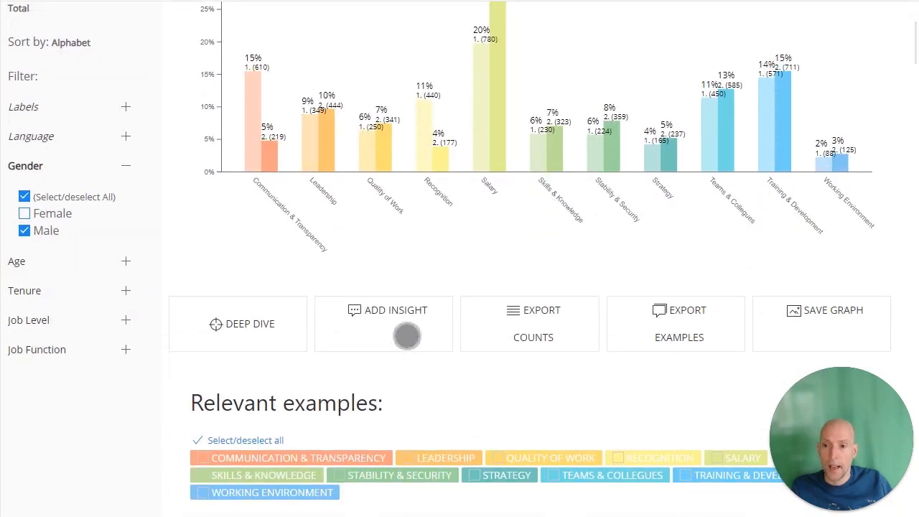
pyautogui.click(397, 328)
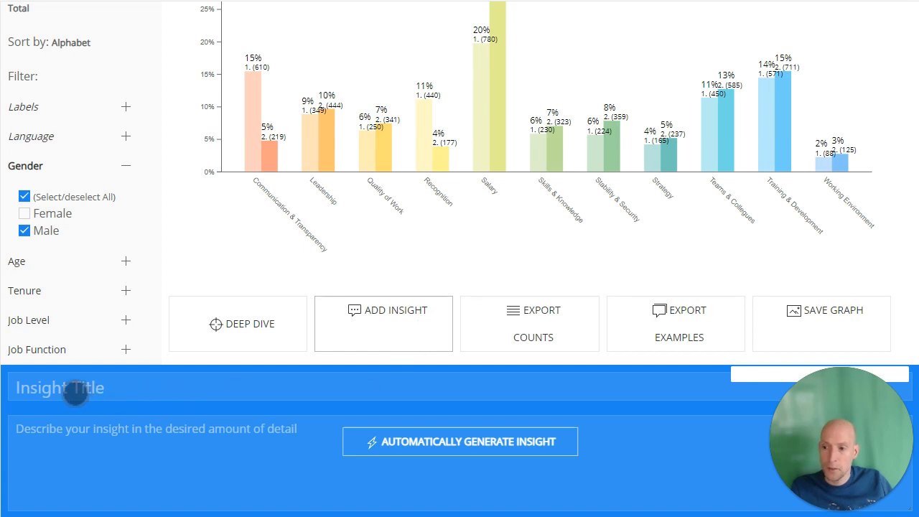
pyautogui.click(86, 389)
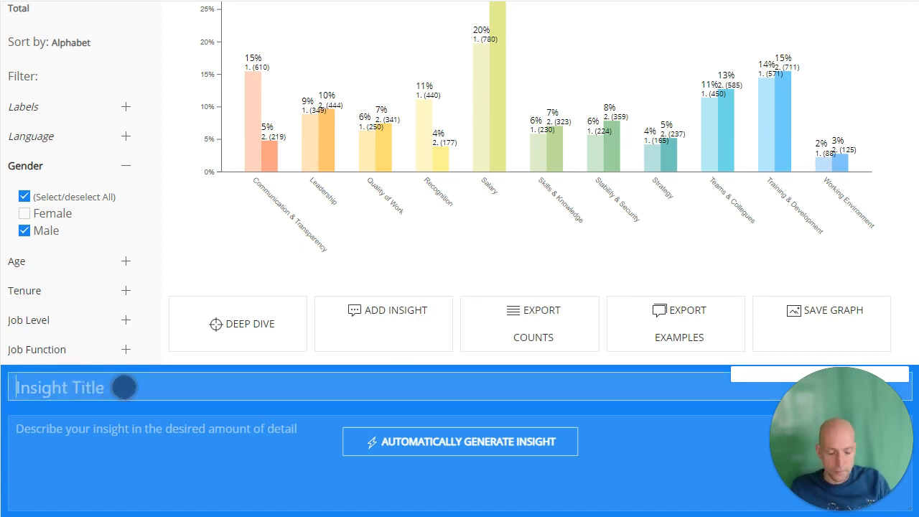
pyautogui.write('C')
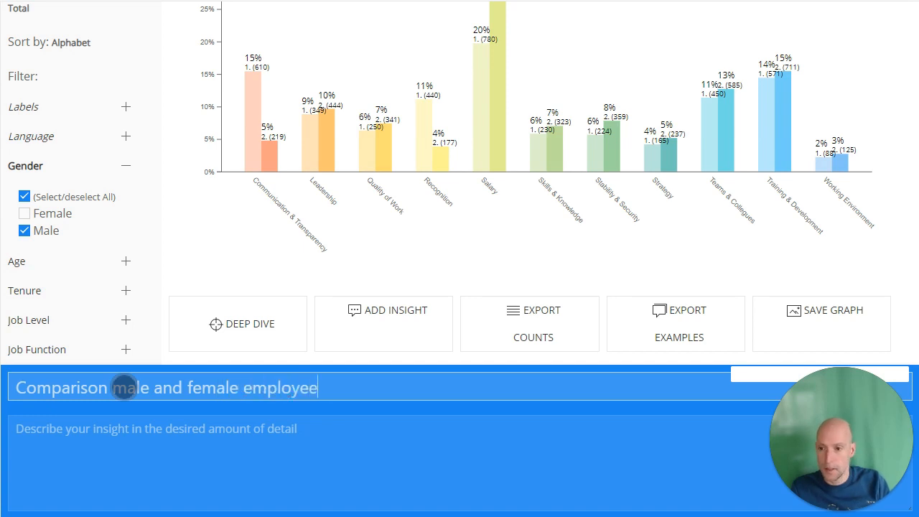
pyautogui.write('s')
pyautogui.press('Tab')
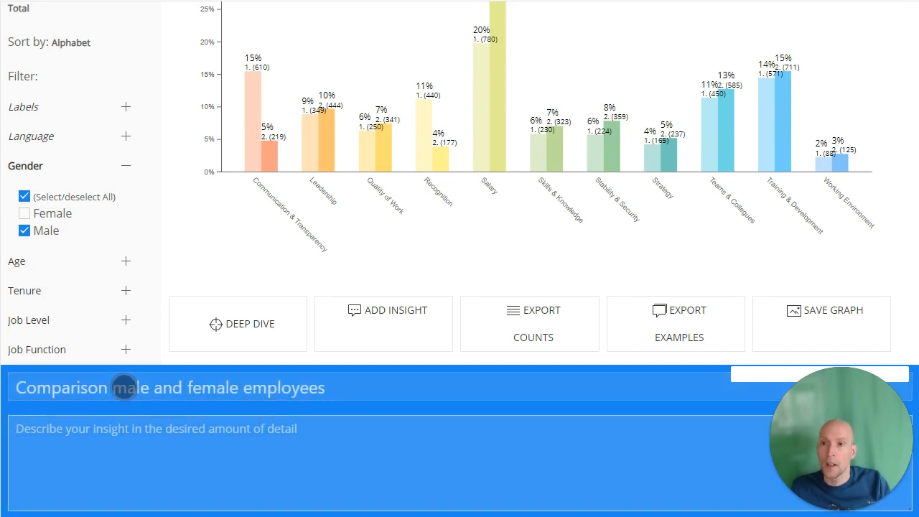
pyautogui.write('th')
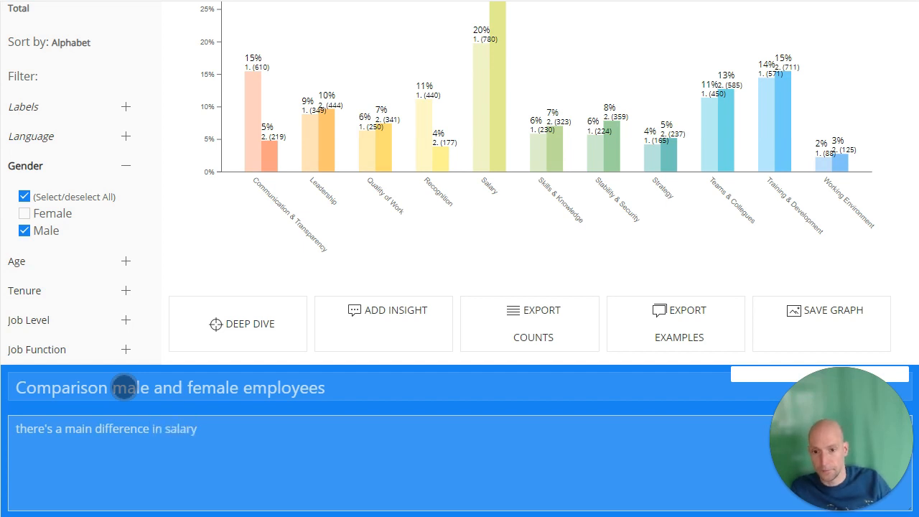
pyautogui.click(773, 383)
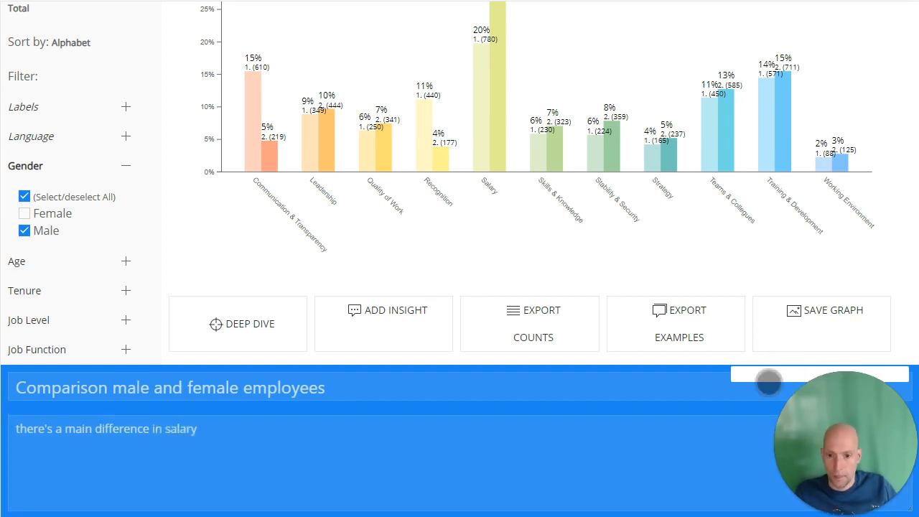
# Open the project's saved insights and browse to the new gender comparison and the salary insight.
pyautogui.scroll(-4, 757, 382)
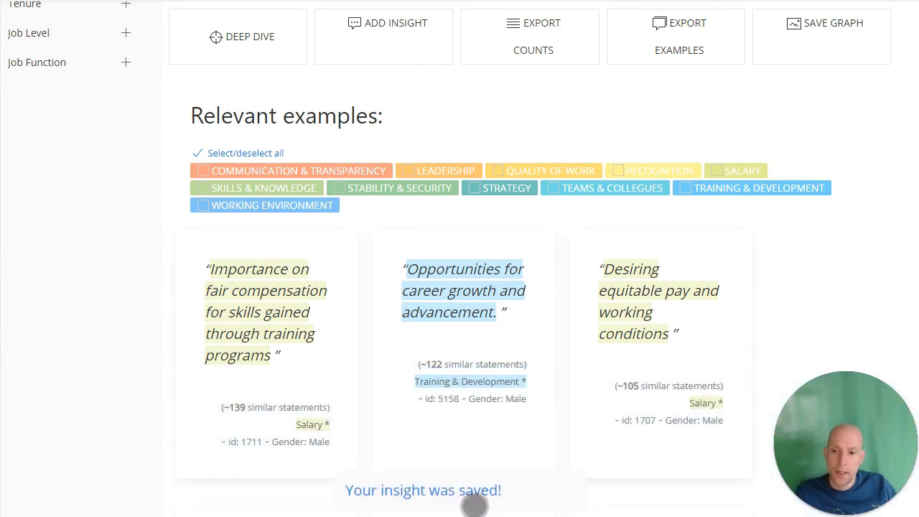
pyautogui.scroll(6, 420, 445)
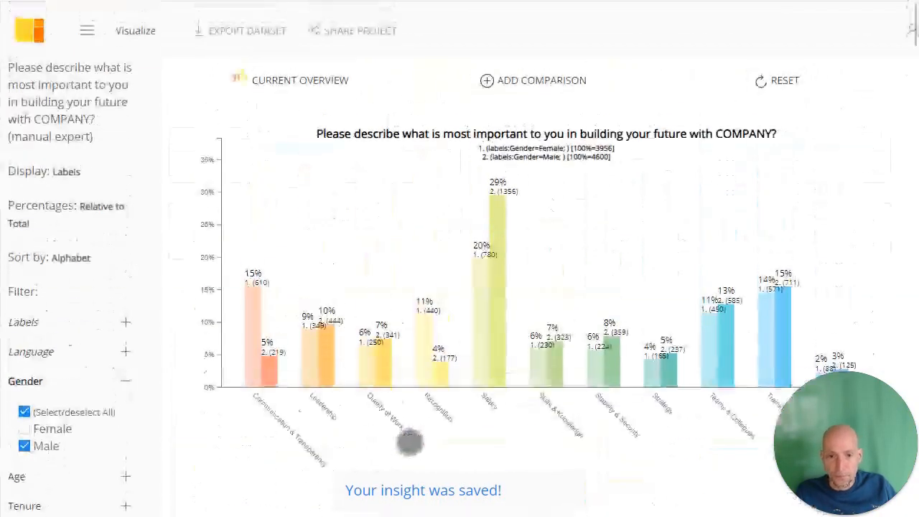
pyautogui.click(89, 32)
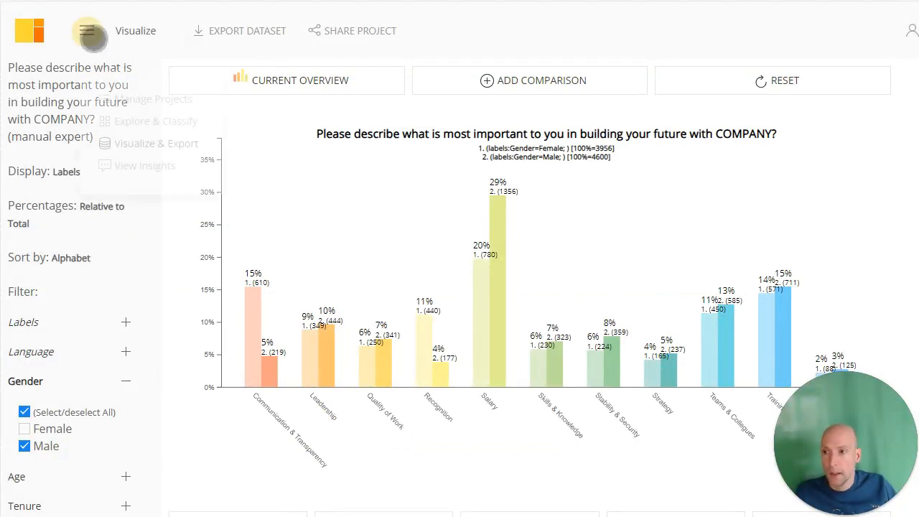
pyautogui.click(141, 172)
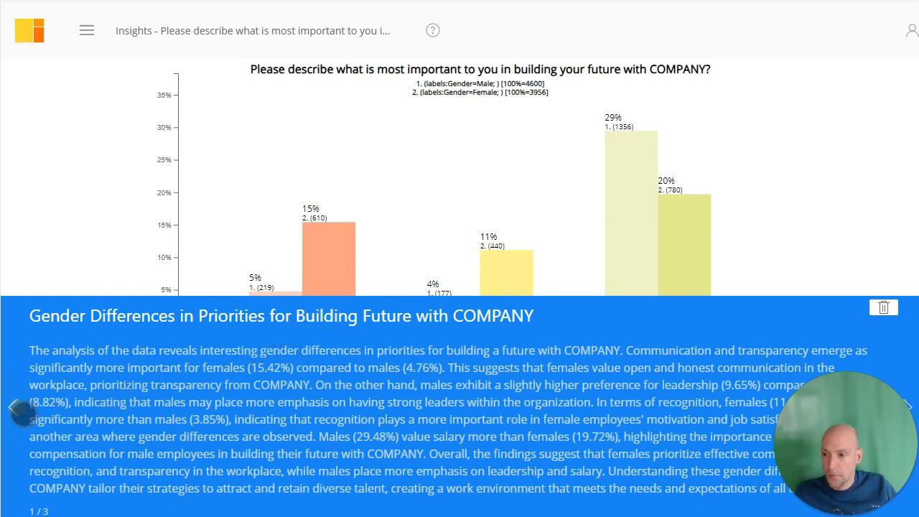
pyautogui.click(22, 411)
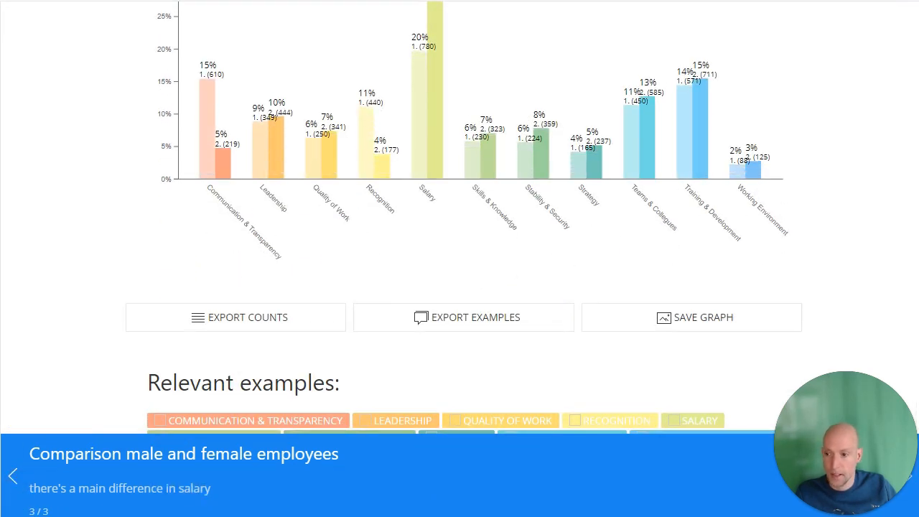
pyautogui.click(20, 481)
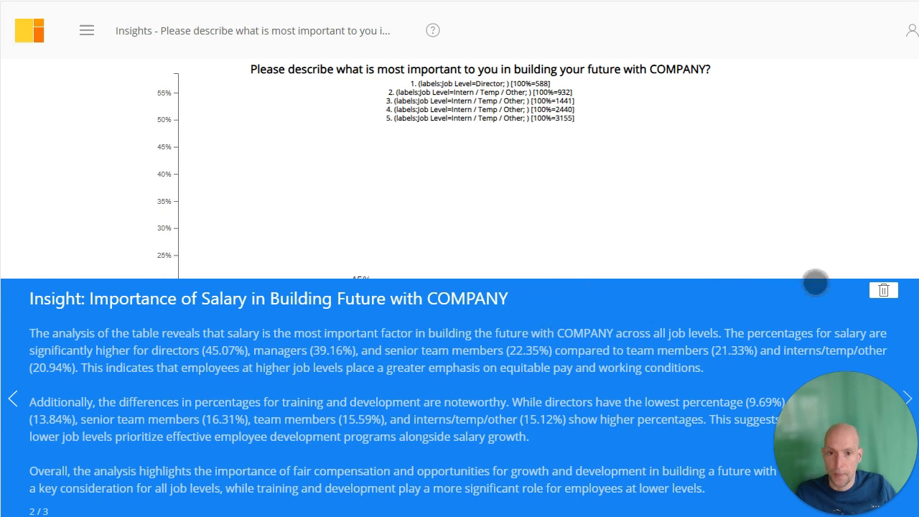
pyautogui.click(802, 174)
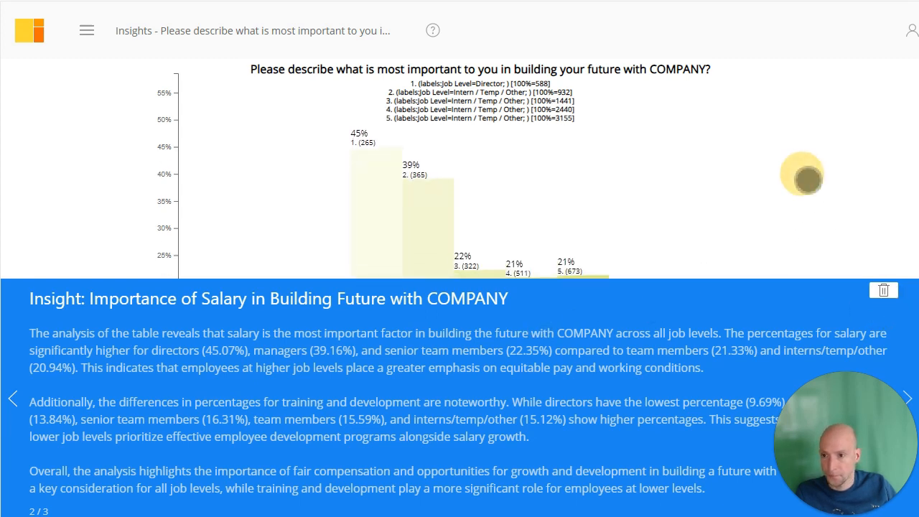
# Return to the project's visualization and examine the overall label chart and its export options.
pyautogui.click(87, 30)
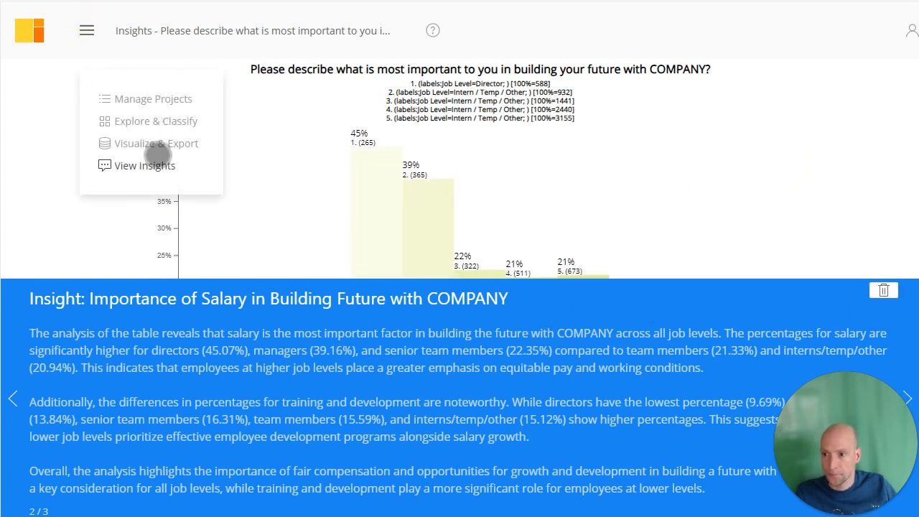
pyautogui.click(157, 149)
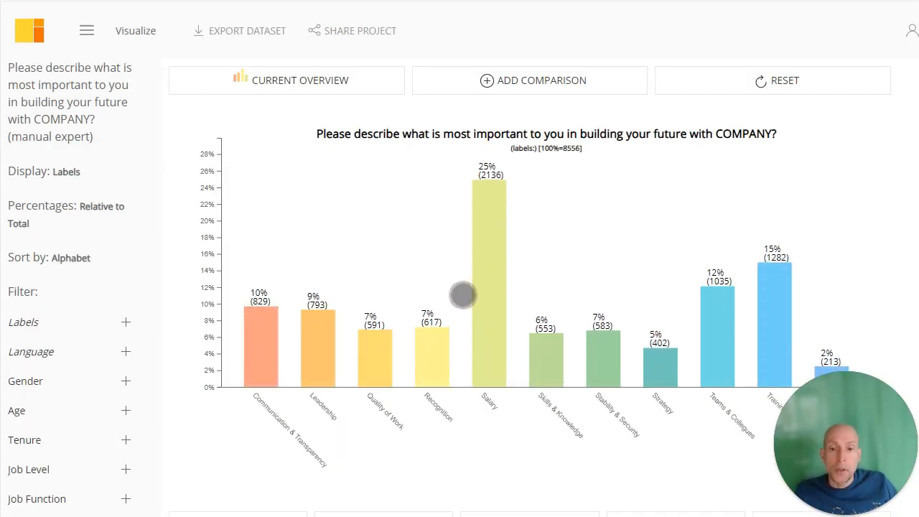
pyautogui.scroll(-2, 459, 294)
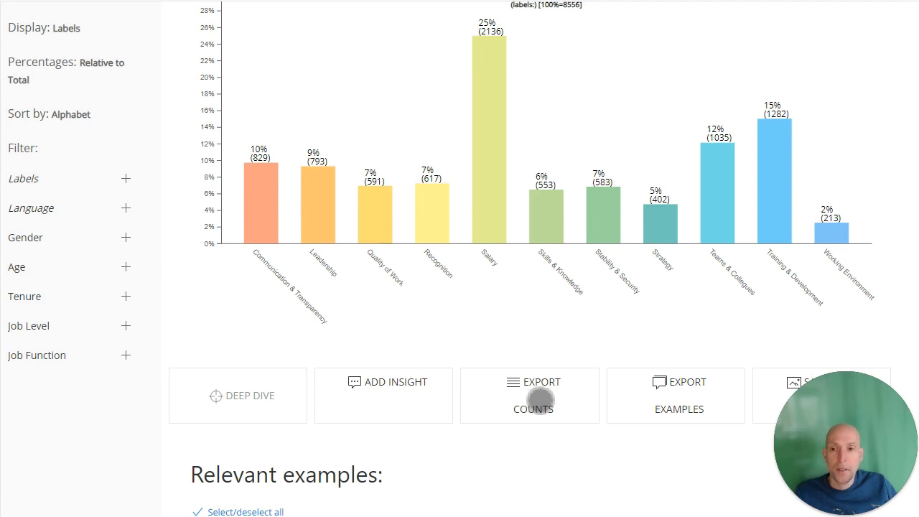
pyautogui.scroll(1, 533, 399)
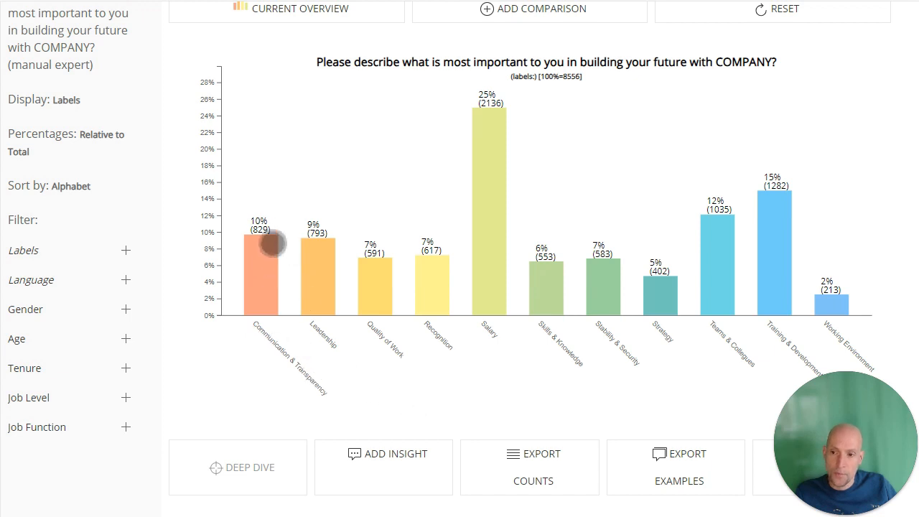
pyautogui.scroll(1, 263, 248)
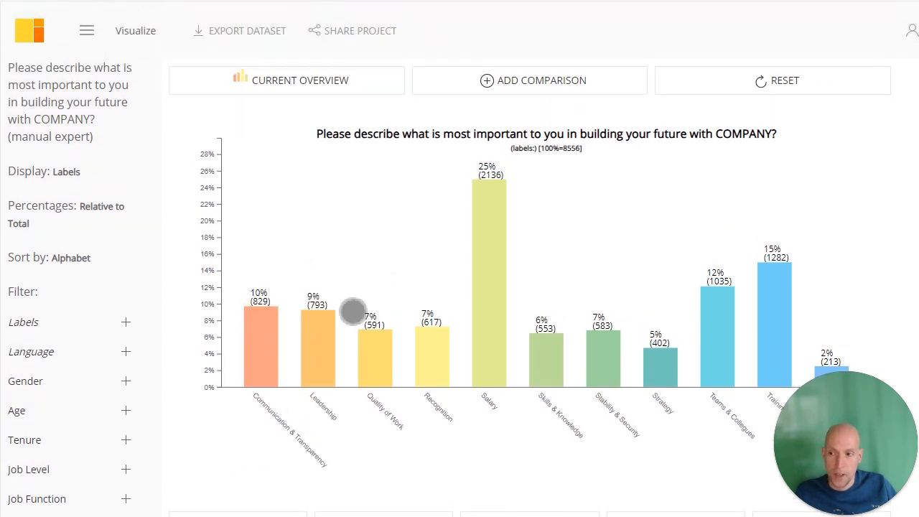
pyautogui.scroll(-1, 330, 344)
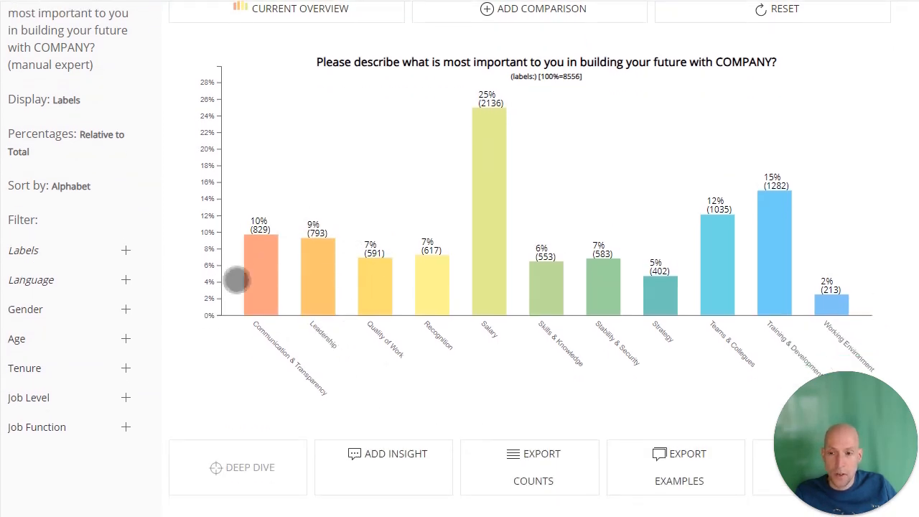
pyautogui.scroll(-1, 266, 316)
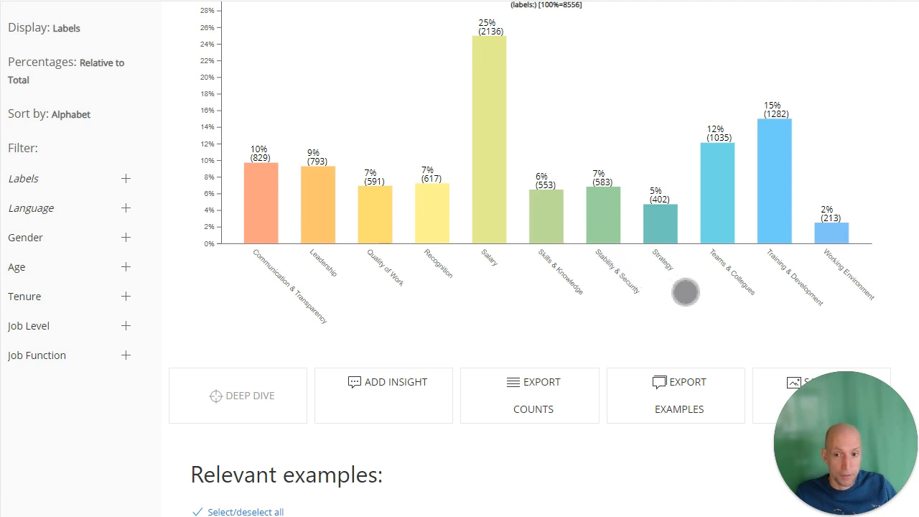
# Filter the overall label chart to show only responses labelled Leadership.
pyautogui.scroll(2, 684, 290)
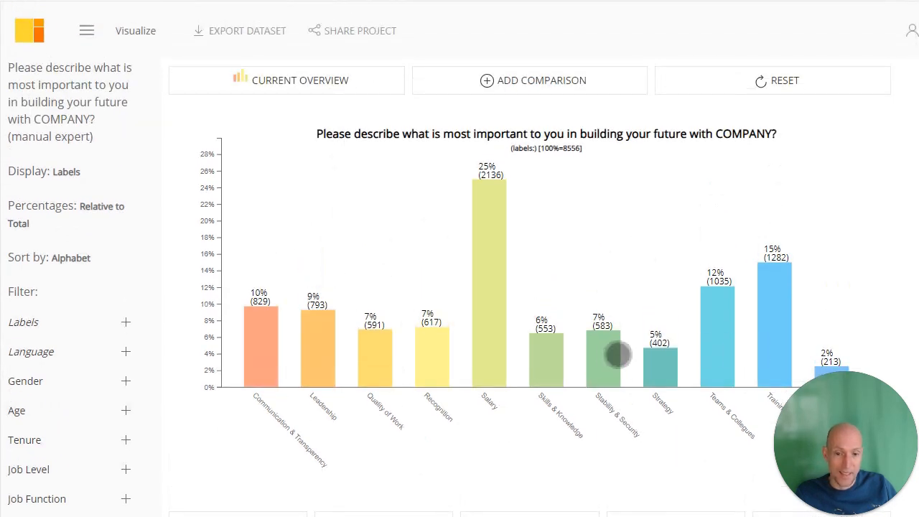
pyautogui.scroll(-1, 606, 346)
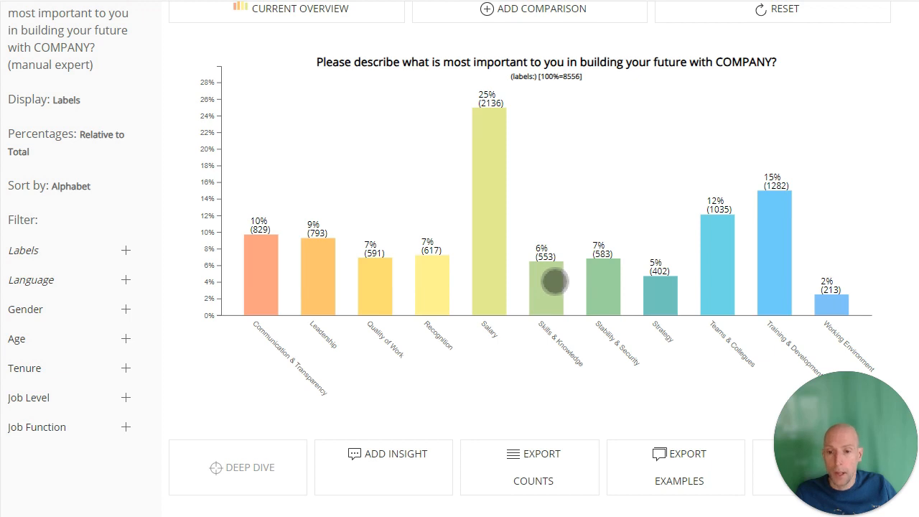
pyautogui.scroll(-2, 555, 281)
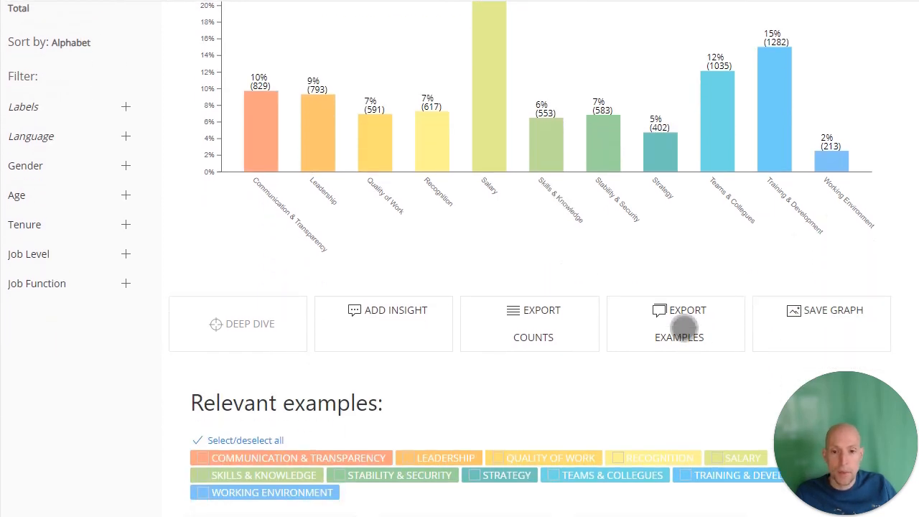
pyautogui.scroll(-7, 683, 328)
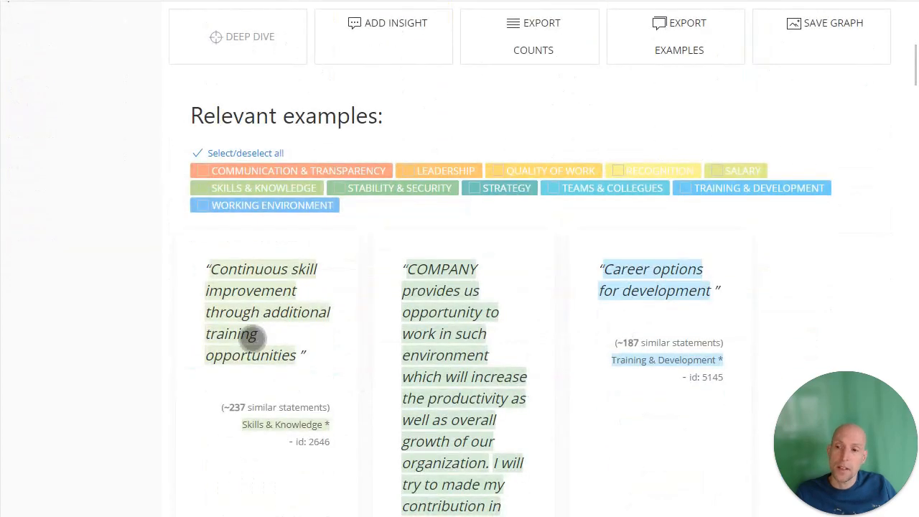
pyautogui.scroll(9, 602, 317)
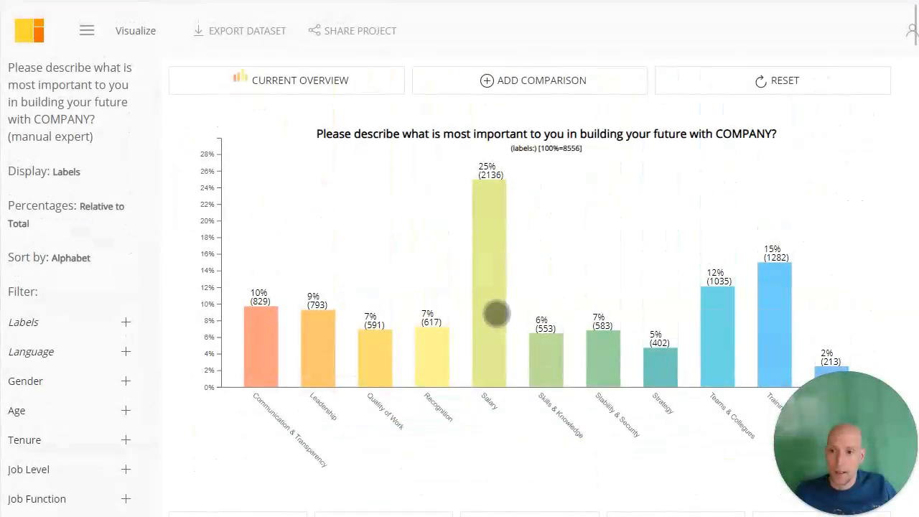
pyautogui.click(52, 329)
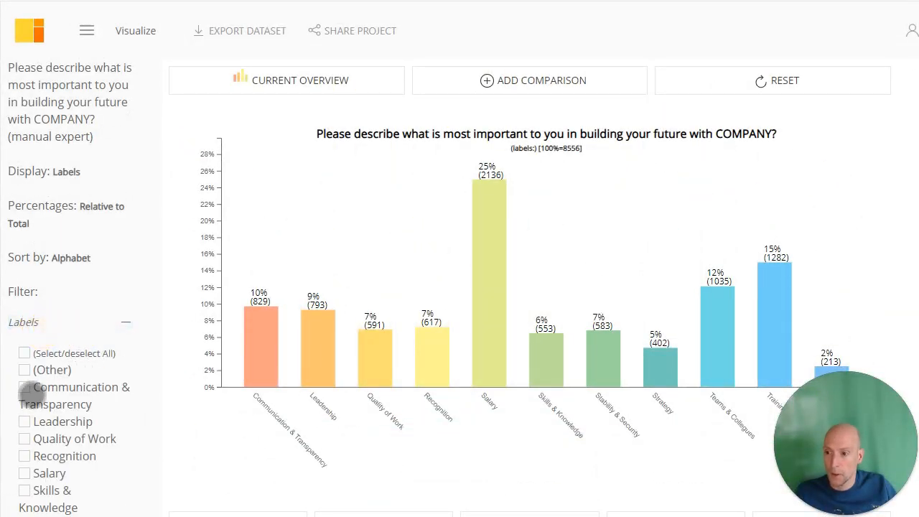
pyautogui.click(26, 422)
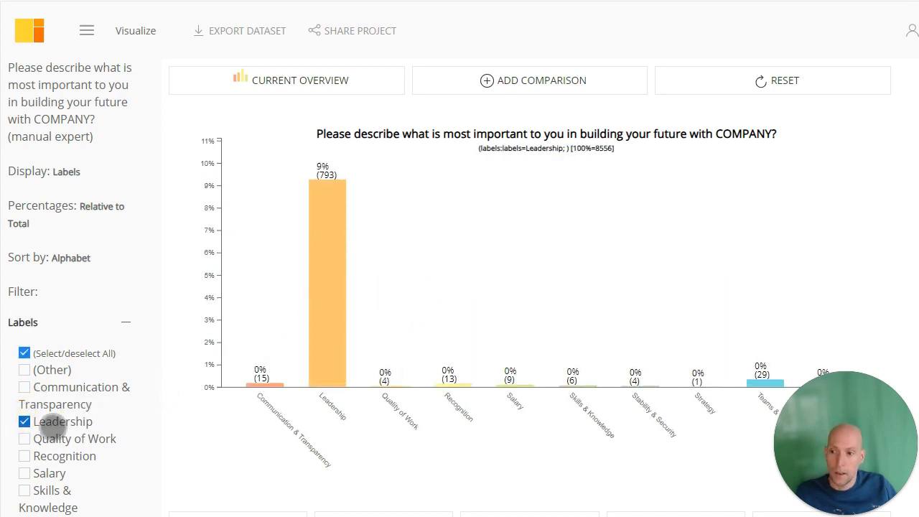
# Review the relevant example statements listed for the Leadership label beneath the chart.
pyautogui.scroll(-5, 222, 378)
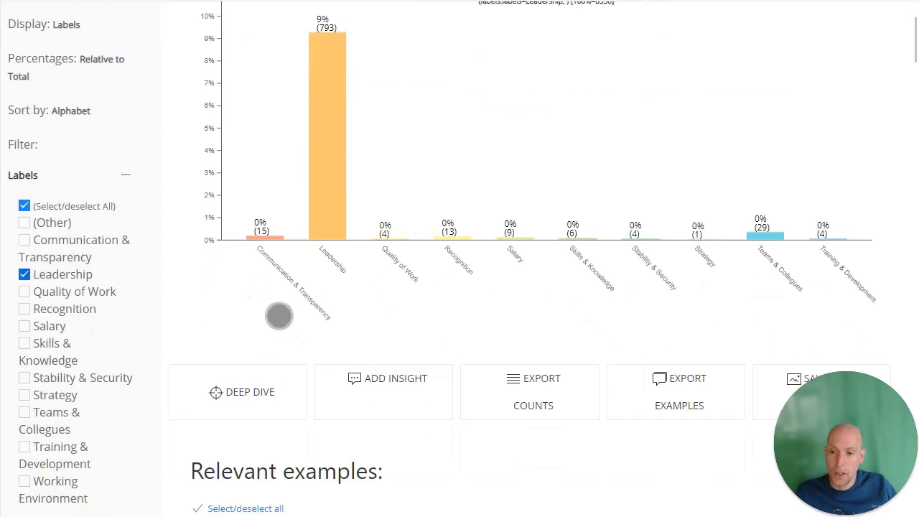
pyautogui.scroll(-11, 399, 364)
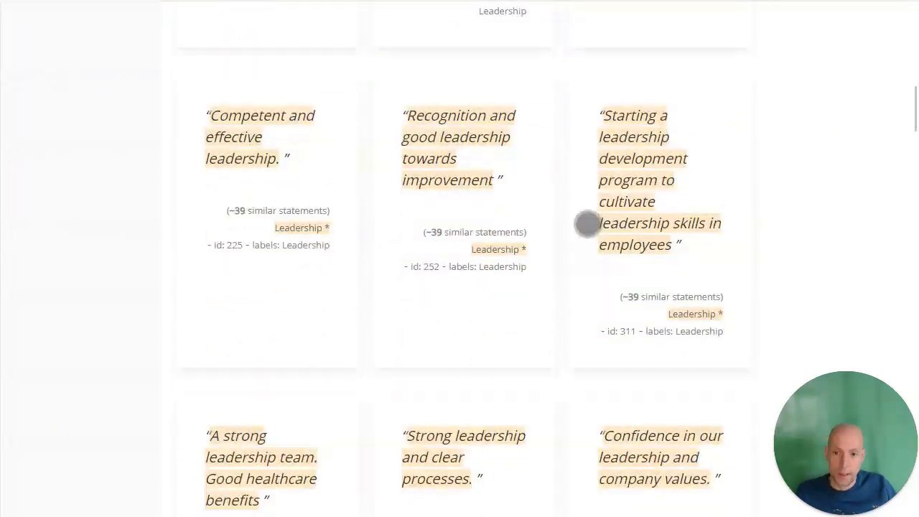
pyautogui.scroll(4, 579, 215)
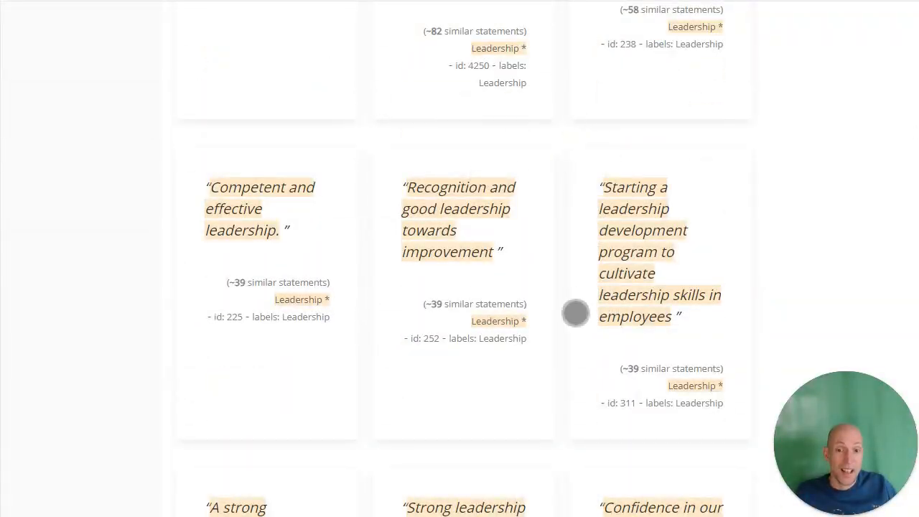
pyautogui.scroll(5, 574, 308)
pyautogui.scroll(6, 672, 323)
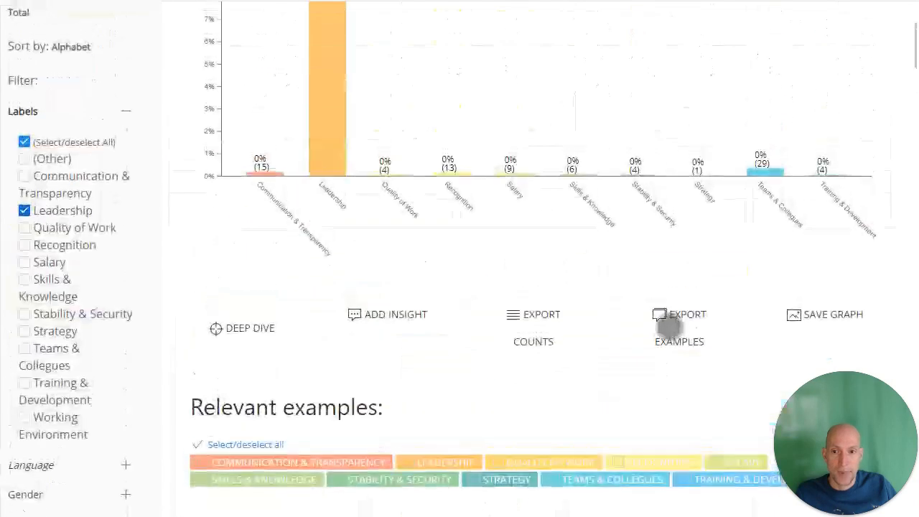
# Examine the Leadership-filtered chart and its options for exporting counts, exporting examples and saving the graph.
pyautogui.scroll(-1, 646, 431)
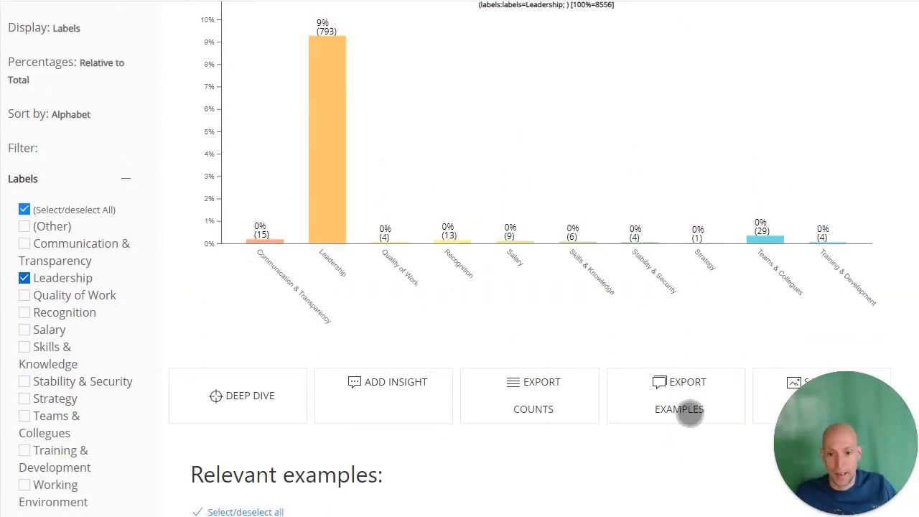
pyautogui.scroll(-5, 448, 379)
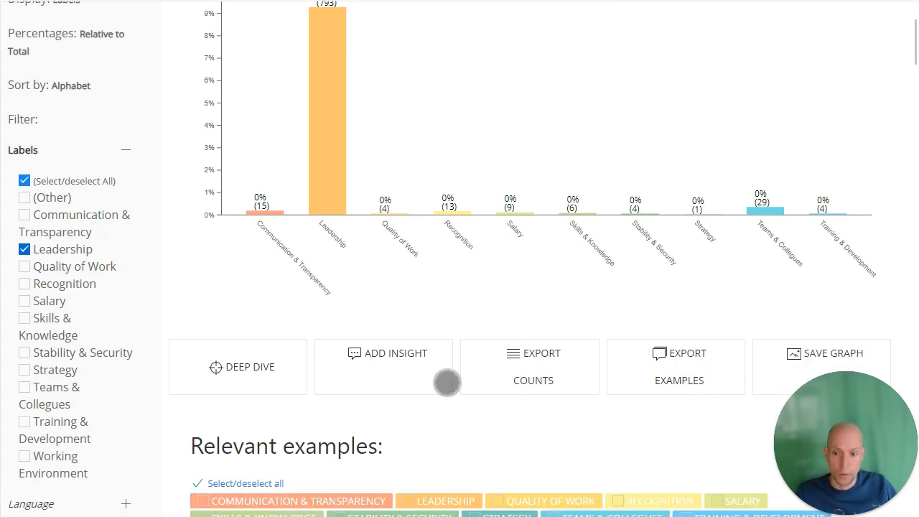
pyautogui.scroll(3, 478, 326)
pyautogui.scroll(2, 495, 323)
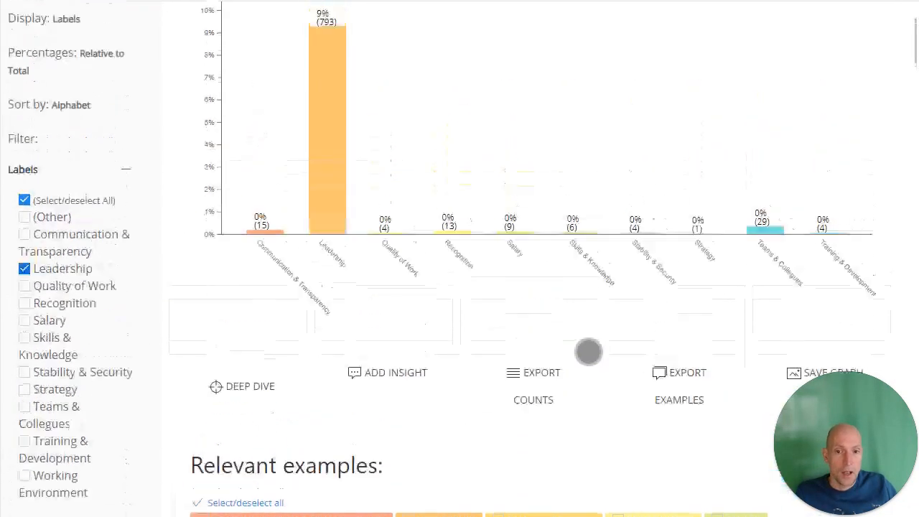
pyautogui.scroll(-1, 748, 340)
pyautogui.scroll(1, 806, 322)
pyautogui.scroll(2, 745, 308)
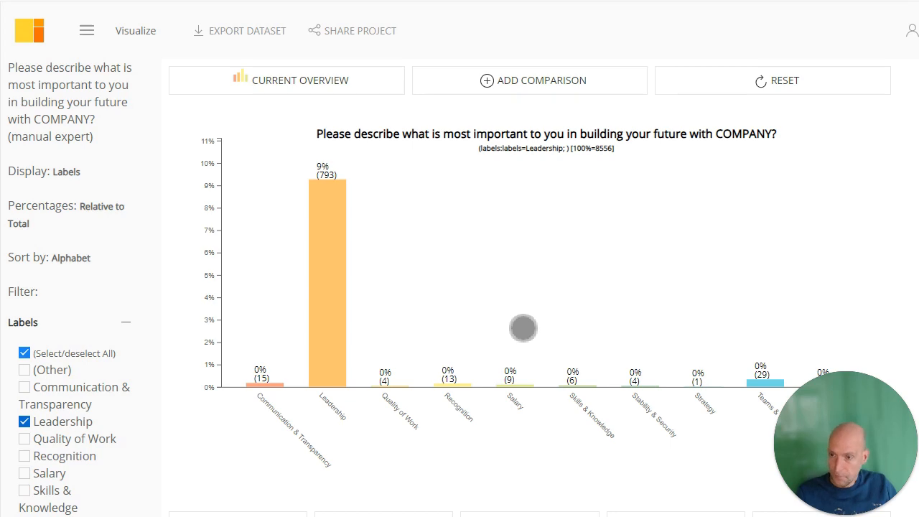
pyautogui.scroll(-5, 523, 328)
pyautogui.scroll(5, 522, 328)
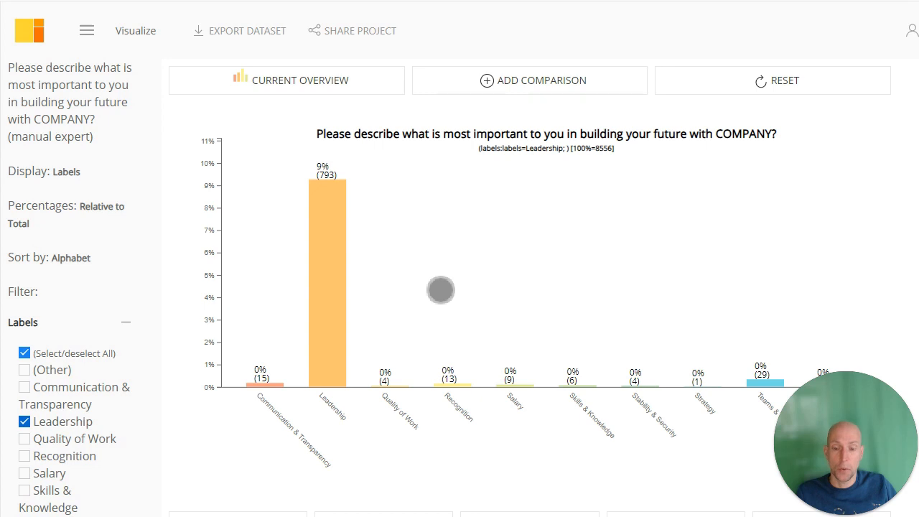
pyautogui.scroll(-4, 440, 290)
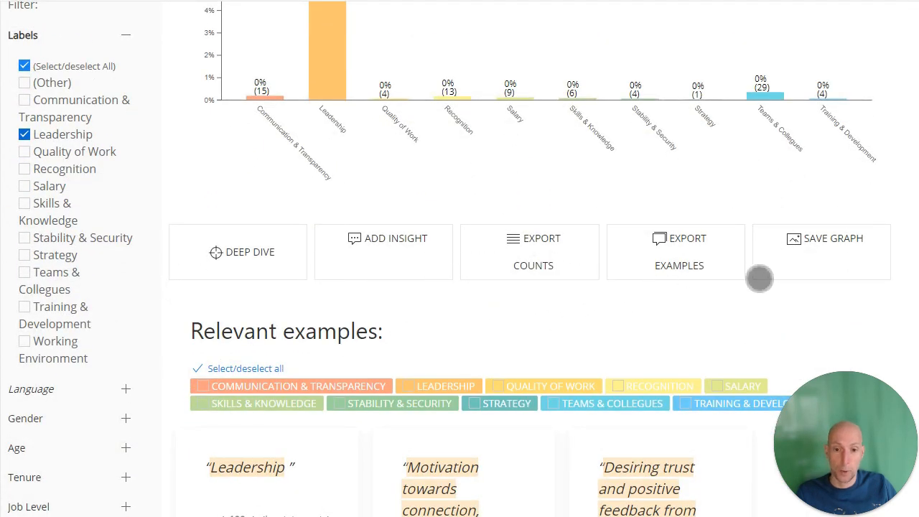
pyautogui.scroll(2, 534, 313)
pyautogui.scroll(3, 535, 313)
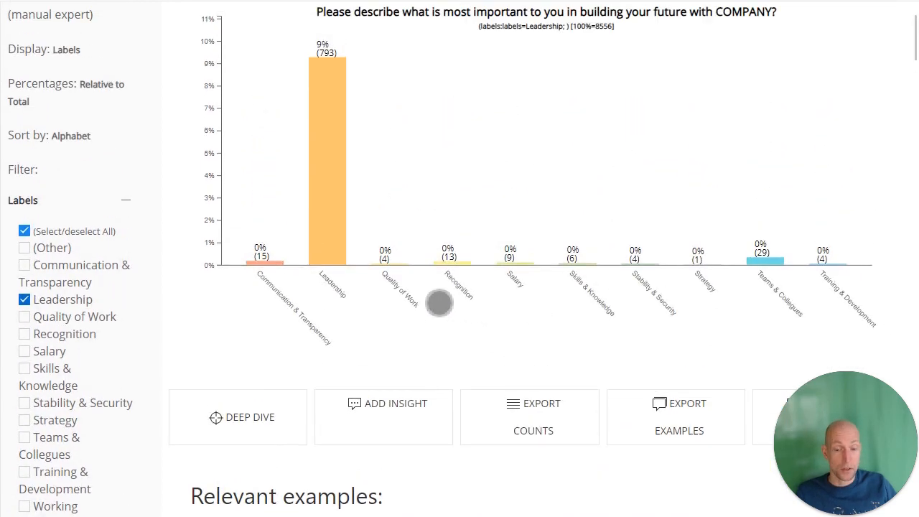